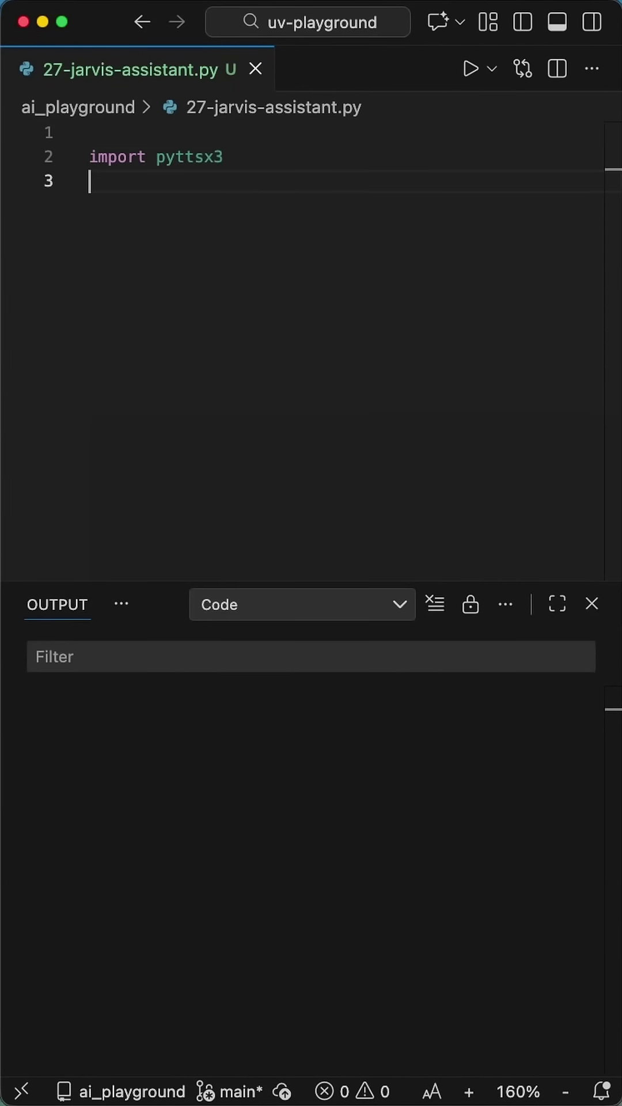
text(engine = pyttsx)
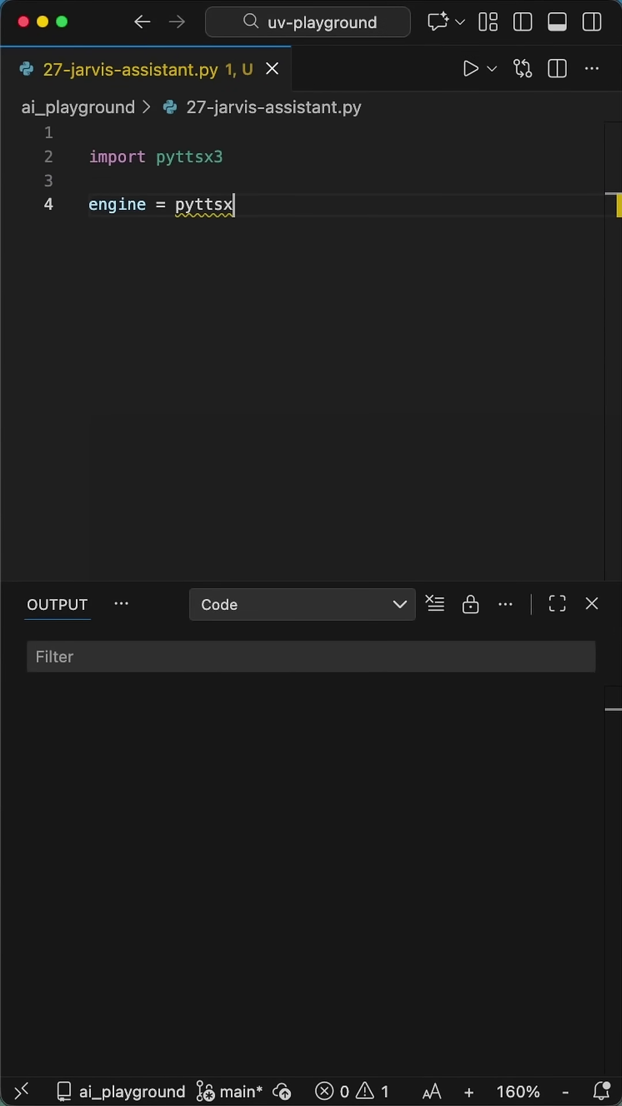
text(3.init())
key(Return)
key(Return)
text(vo)
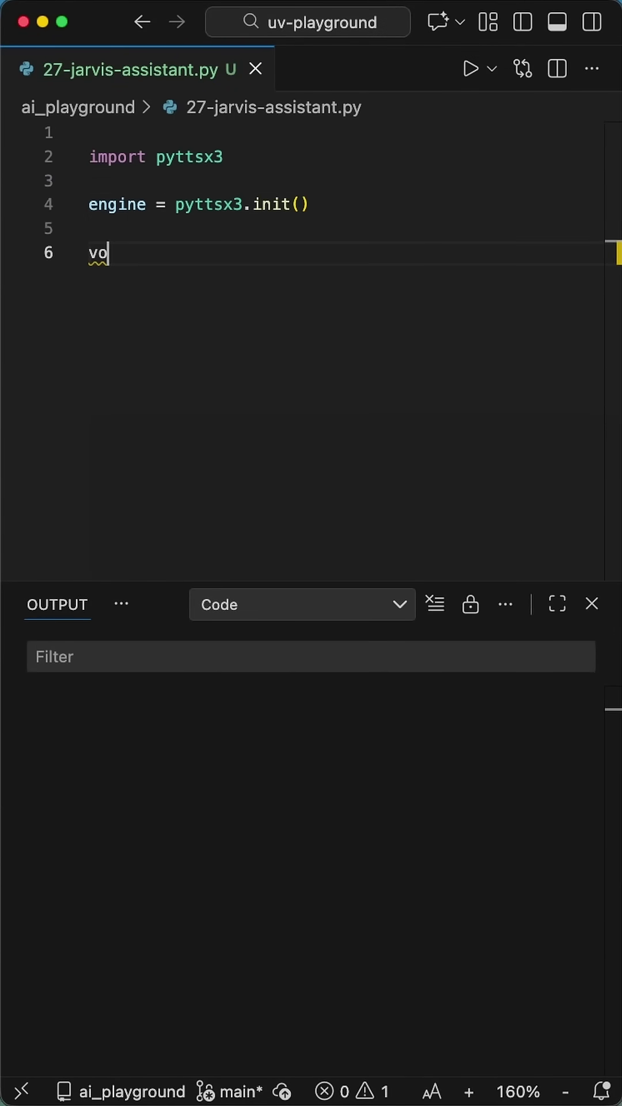
text(ices = engine.getPr)
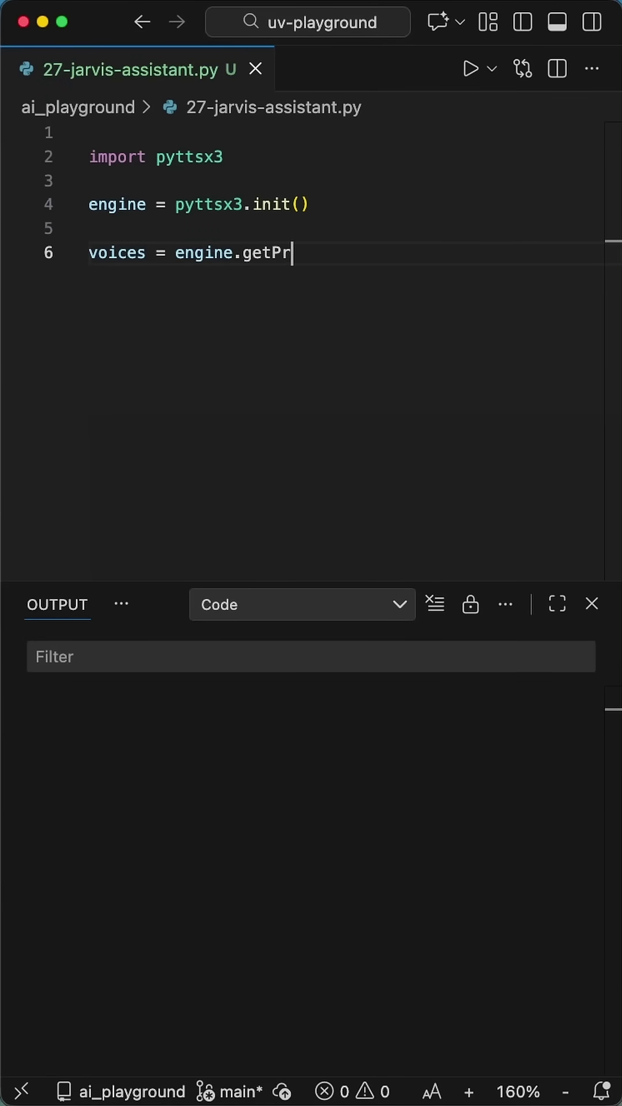
text(operty("voices"))
Step: Write the pyttsx3 engine setup that loads the voices and sets voice 128 at rate 100
key(Return)
key(Return)
text(e)
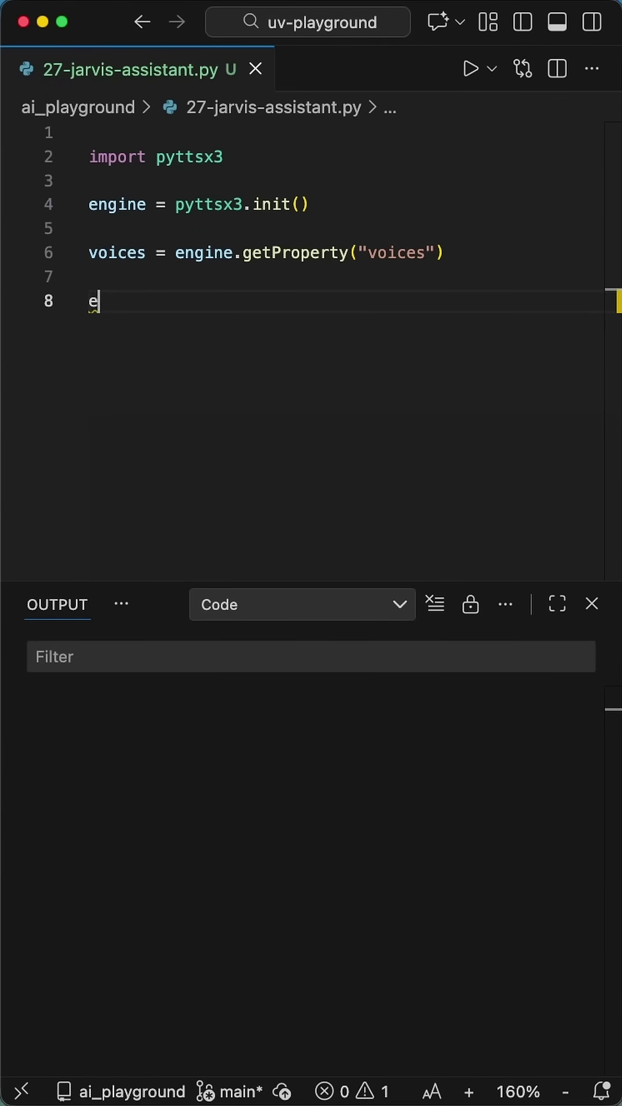
text(ngine.setProperty("voice", voices[128].id)
key(End)
key(Return)
text(engine.s)
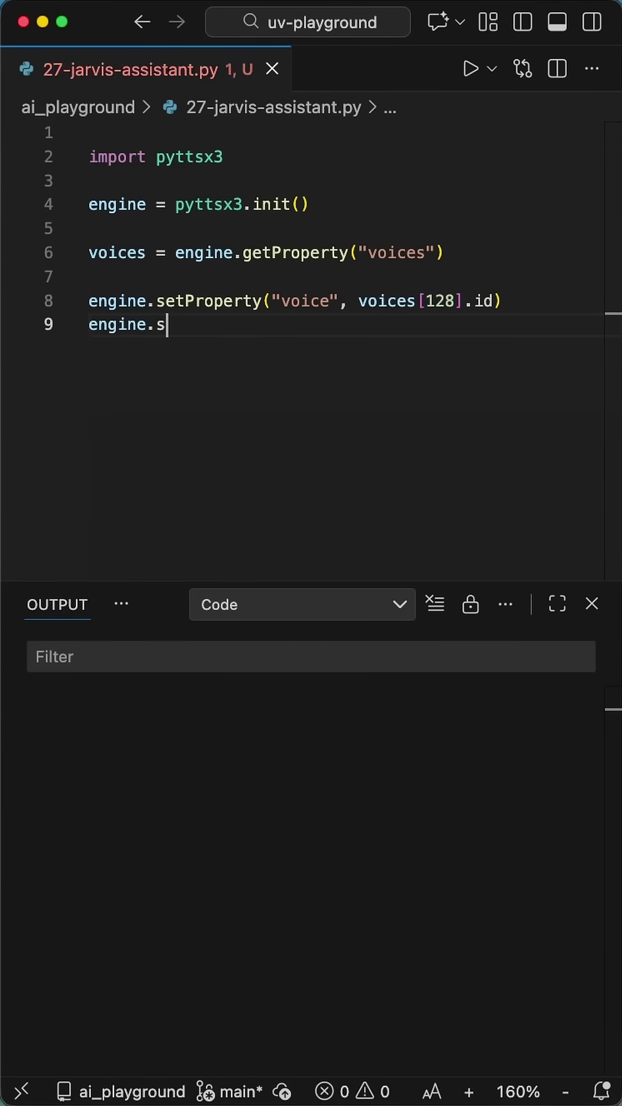
text(etProperty("rate", )
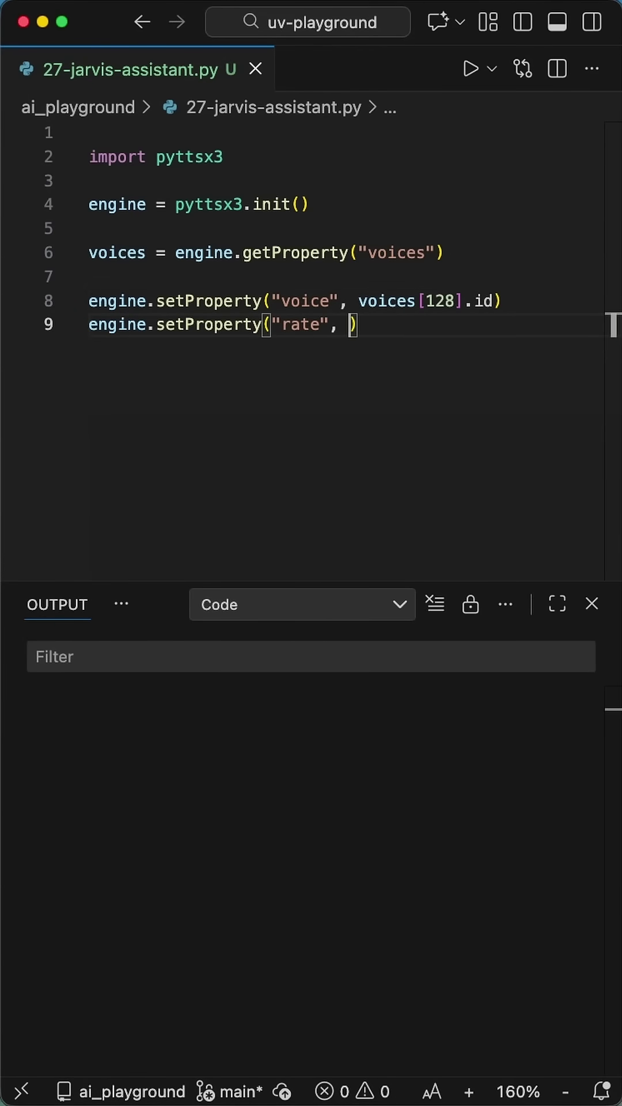
text(100)
key(End)
key(Return)
key(Return)
text(def speak()
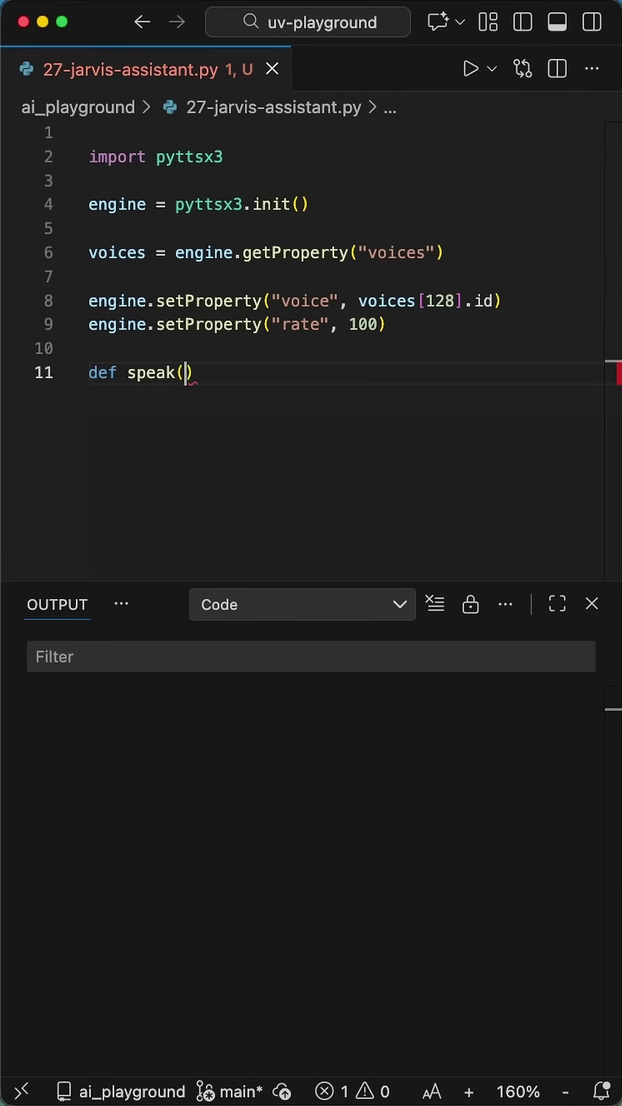
text(text):)
Step: Define speak(text) with say and runAndWait, then run it to hear 'All systems are functional.'
key(Return)
text(engine.say(text)
key(End)
key(Return)
text(engine.runAndWait())
key(Return)
key(Return)
key(BackSpace)
text(speak("All  systems are functional.")
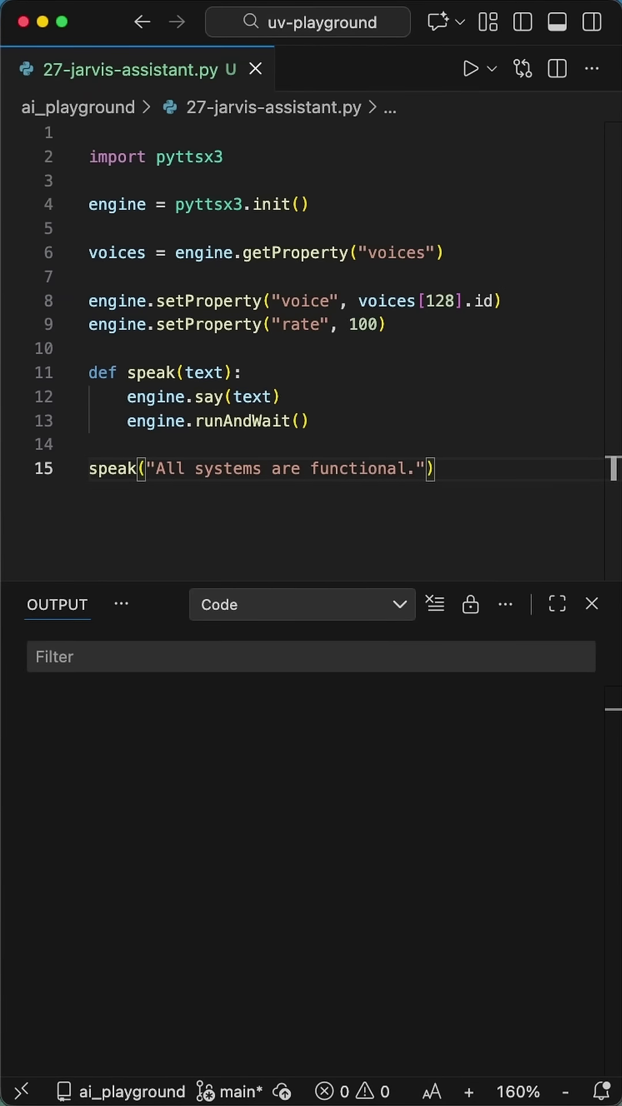
key(super+Tab)
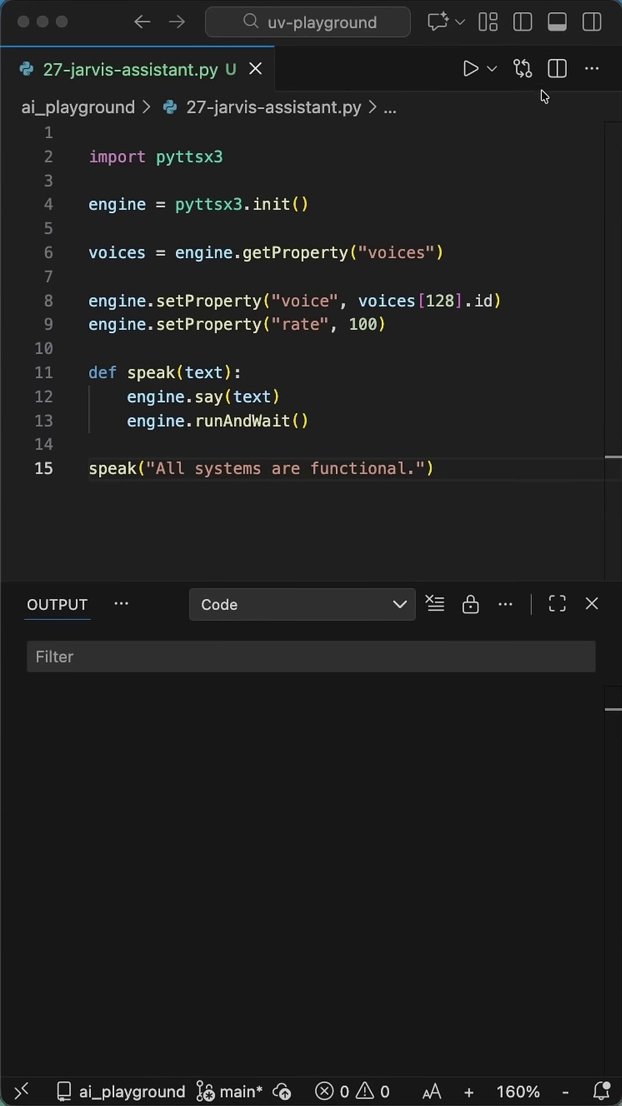
click(471, 69)
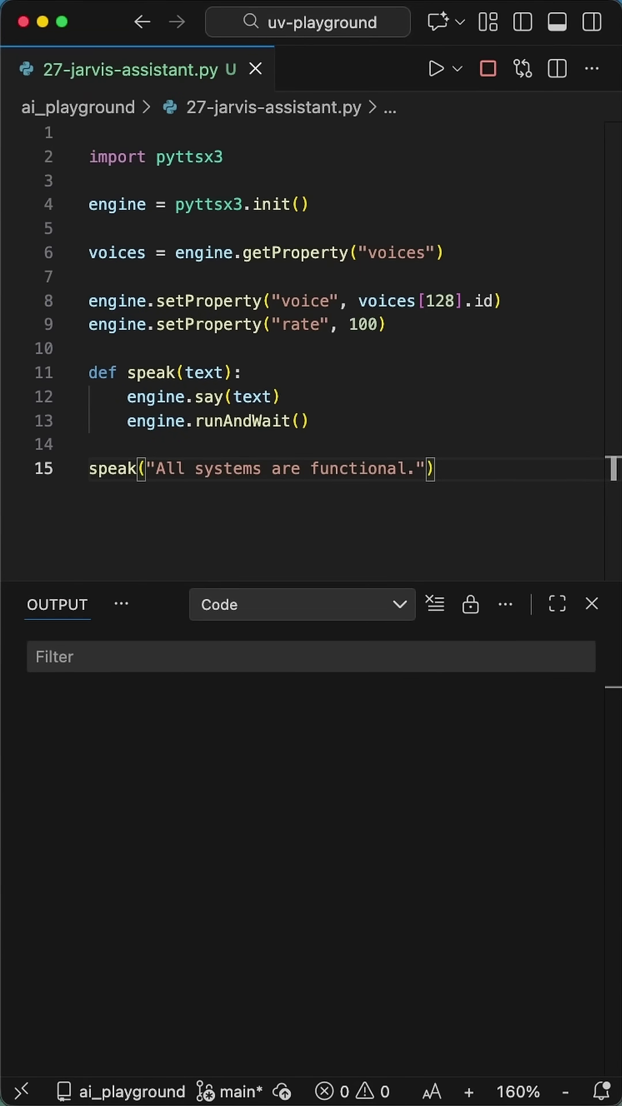
Step: Add a loop printing each voice's index, name and id, then save and run the script
key(Return)
key(Return)
text(print("Available v)
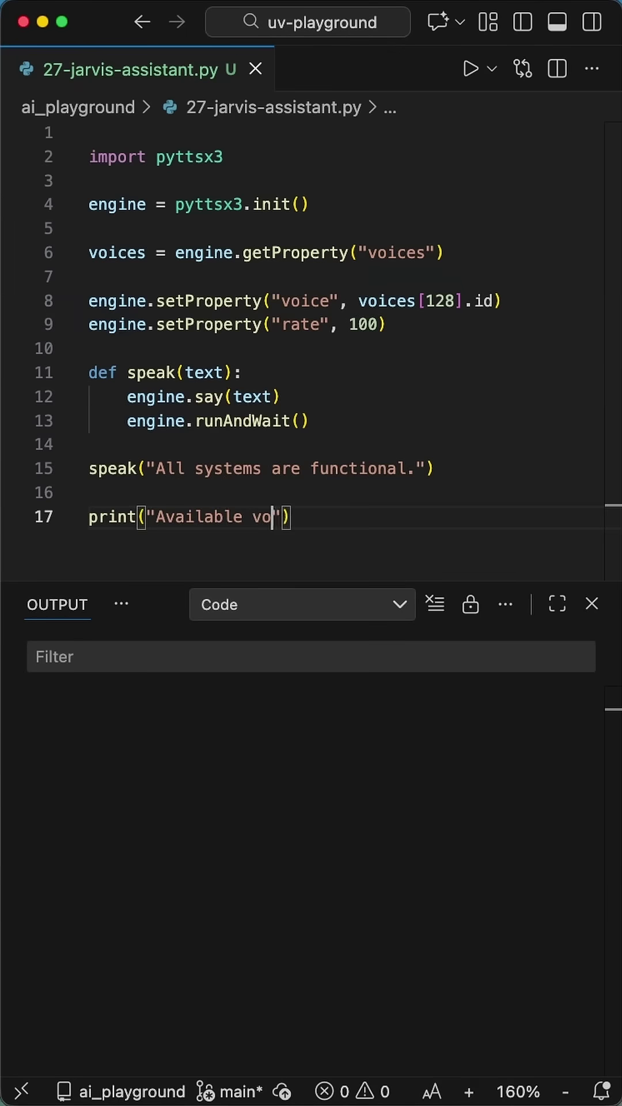
text(oices:"))
key(Return)
text(for index, voice in enumerate(voices):)
key(Return)
text(print(f"{index}: {voice.name} - {voice.id}"))
key(ctrl+s)
click(471, 68)
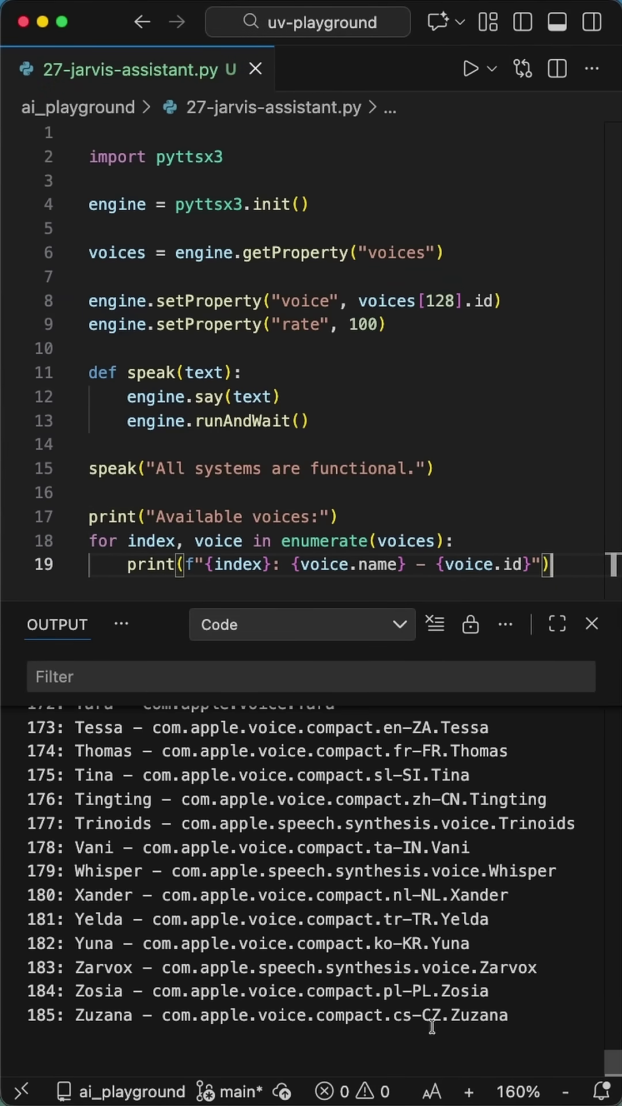
Step: Select the printed voice list in the output, upward from '185: Zuzana'
drag(513, 1014, 26, 708)
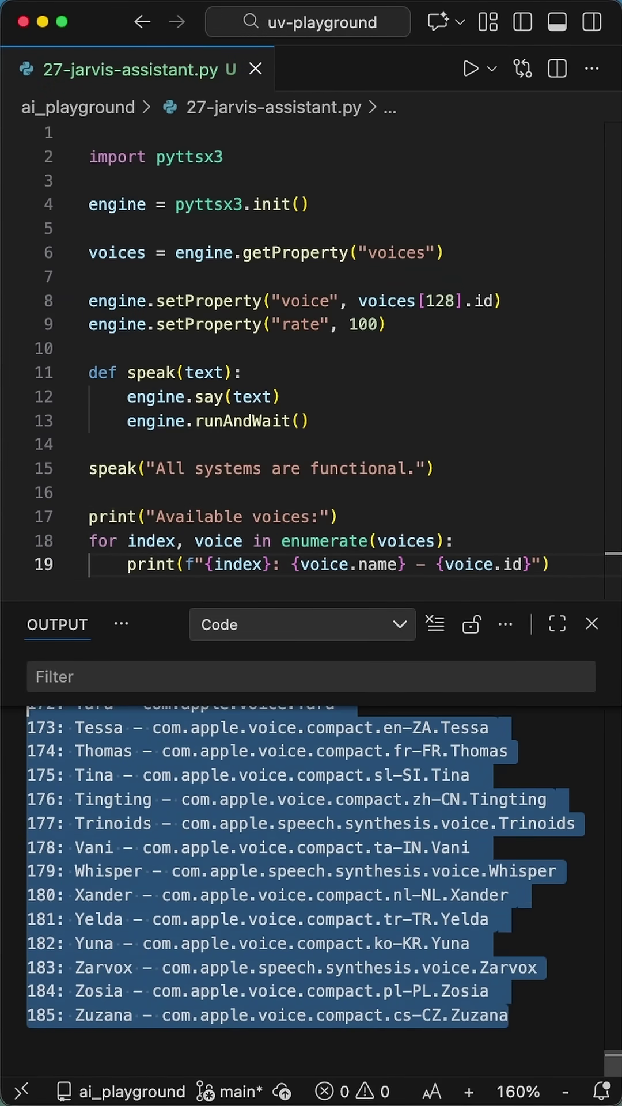